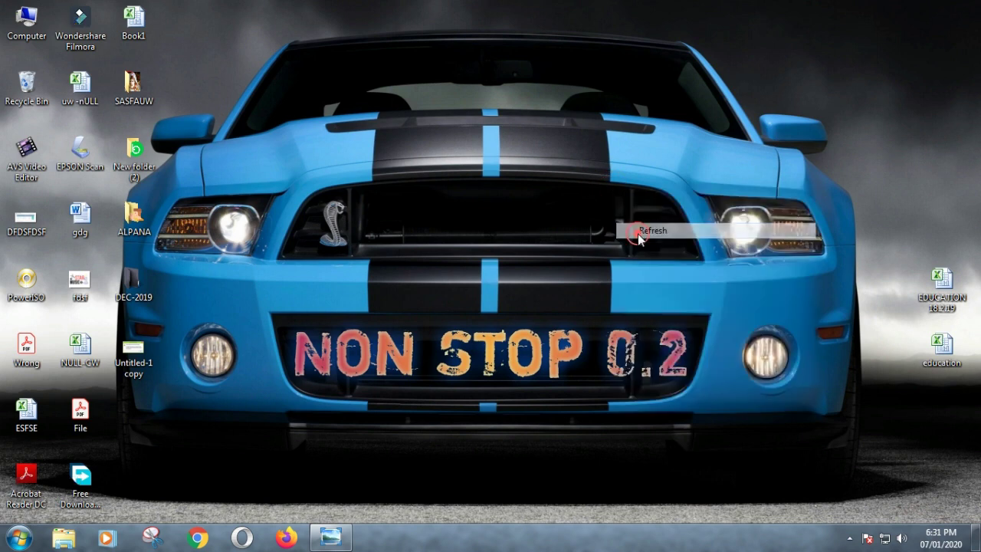
View the low-memory warning image "Untitled-1 copy" from the desktop and minimize its window.
double_click(132, 351)
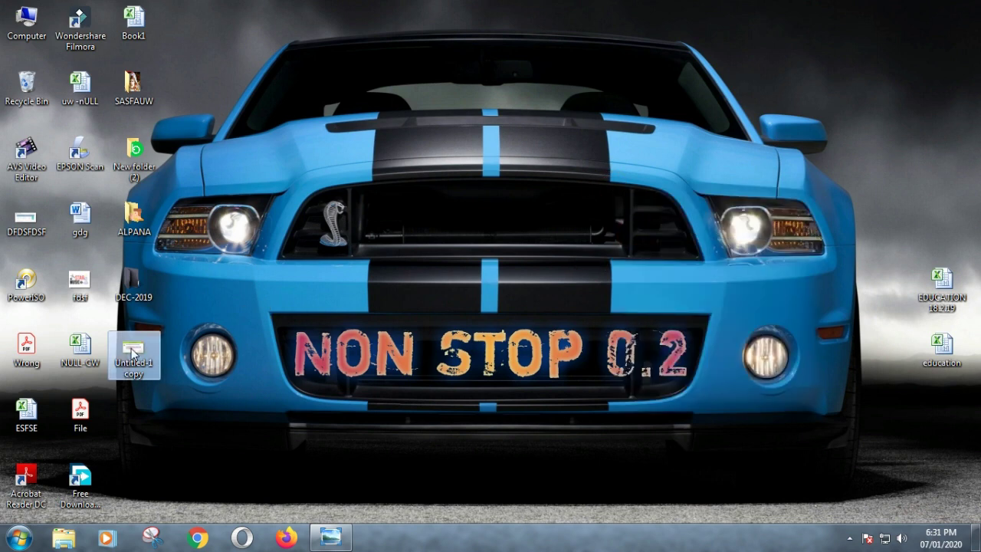
drag(498, 123, 592, 123)
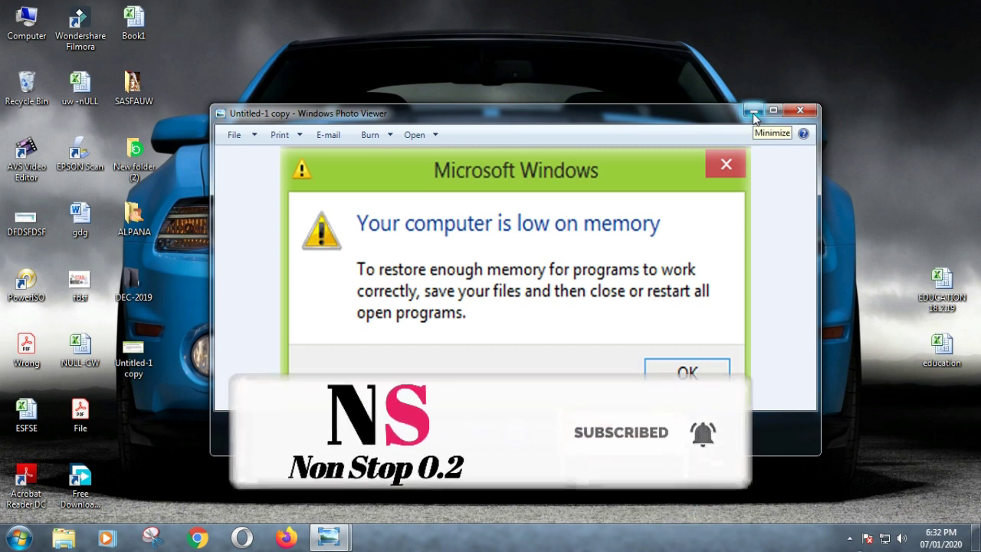
click(753, 113)
right_click(578, 107)
click(612, 150)
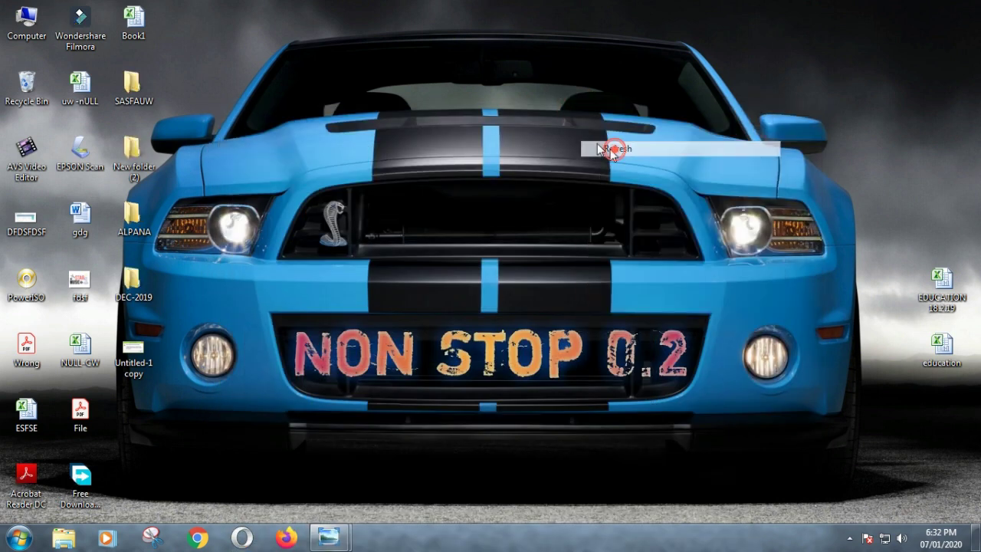
right_click(563, 132)
click(605, 170)
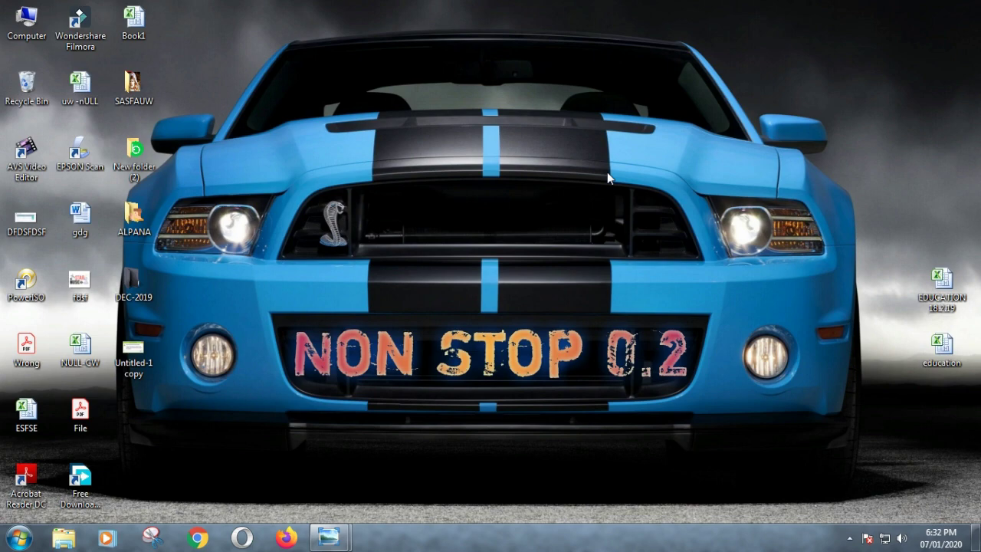
right_click(607, 173)
click(626, 217)
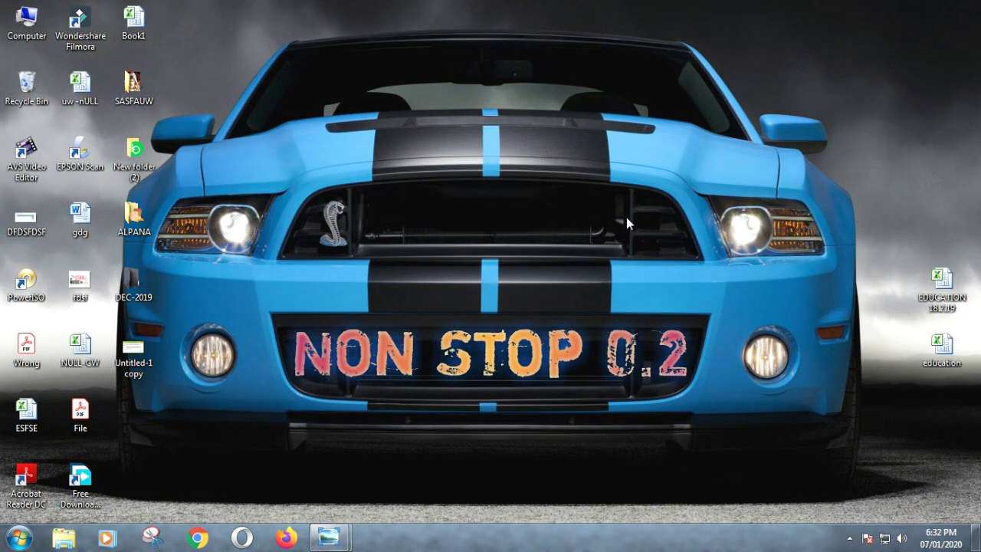
right_click(490, 179)
click(526, 220)
Reopen the "Untitled-1 copy" image to review the low-memory warning and close the new viewer window.
double_click(133, 354)
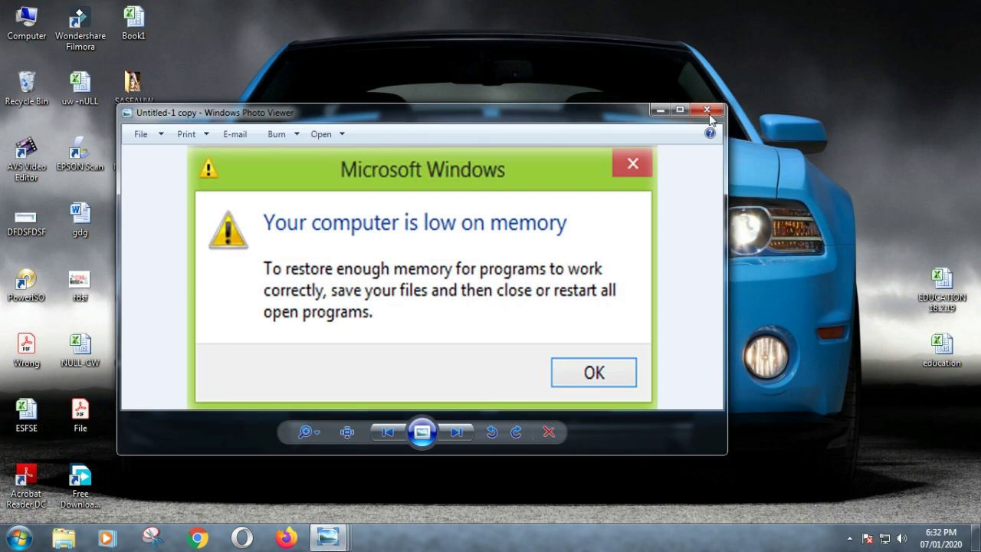
click(707, 111)
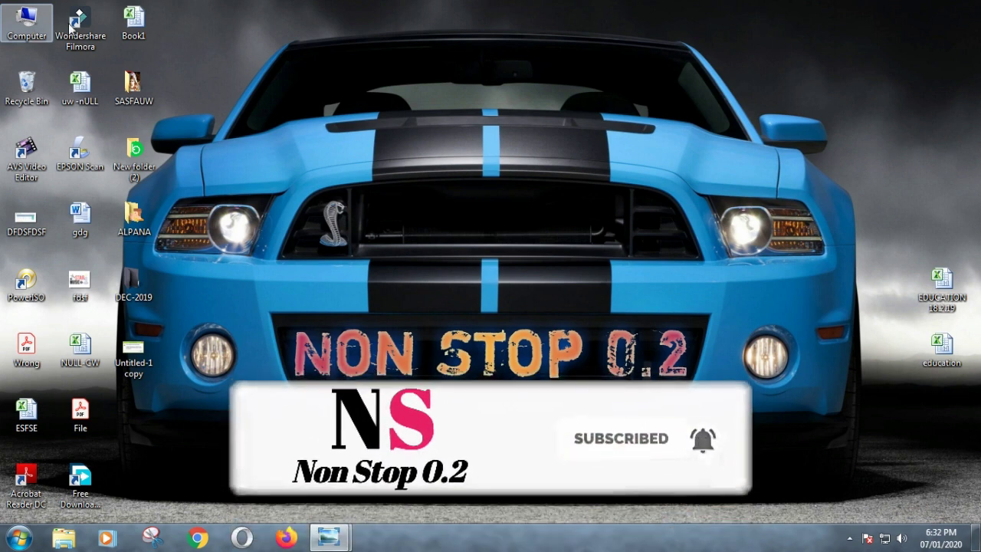
right_click(228, 23)
click(252, 67)
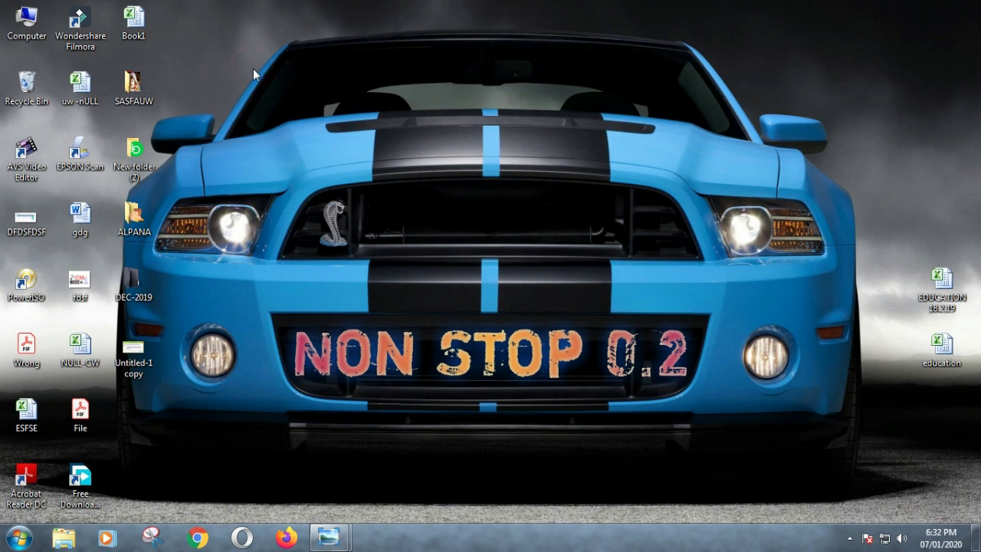
right_click(253, 68)
click(276, 107)
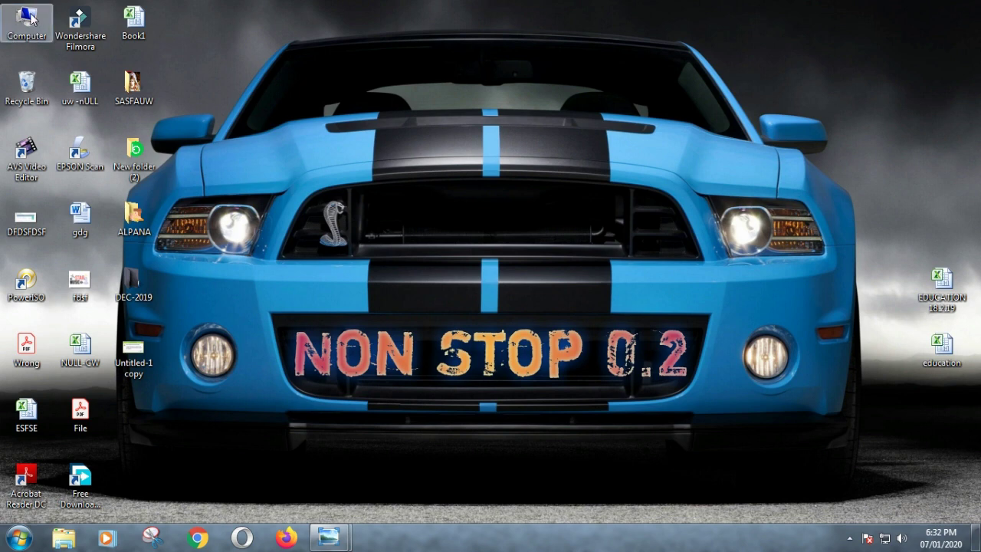
Open the properties of Computer and restore the System window down to a smaller size over the desktop.
right_click(31, 19)
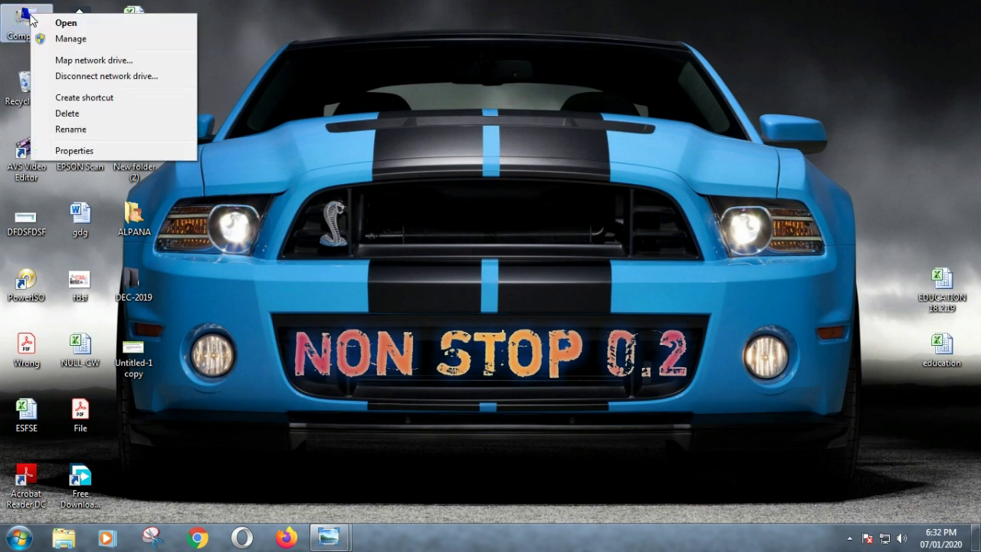
click(84, 151)
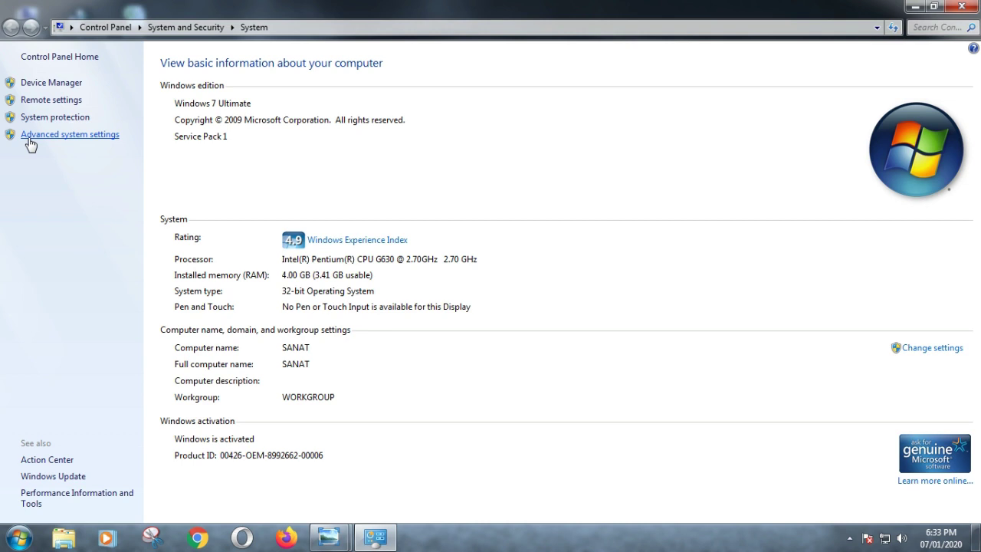
click(933, 6)
drag(386, 21, 403, 22)
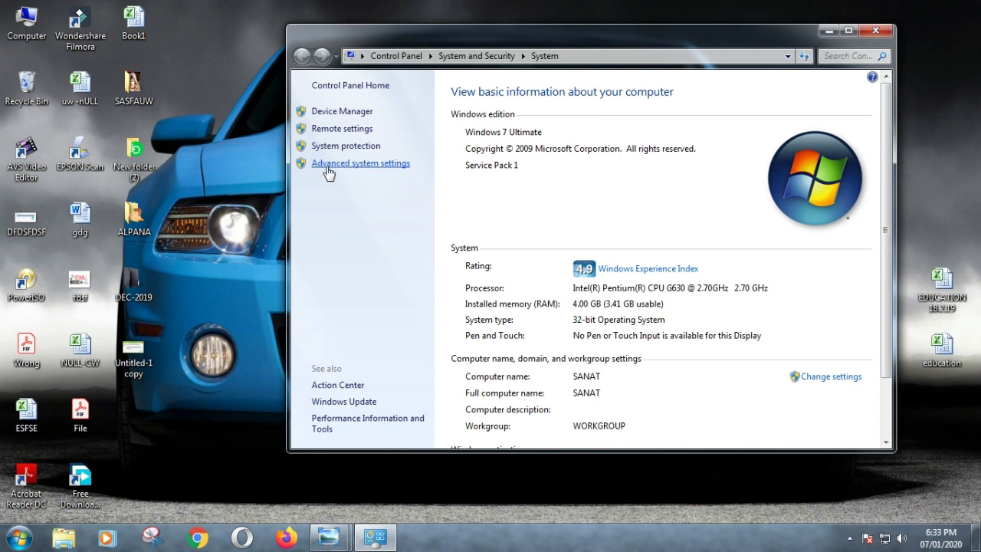
Open the advanced system settings and show the Advanced page of System Properties.
click(363, 164)
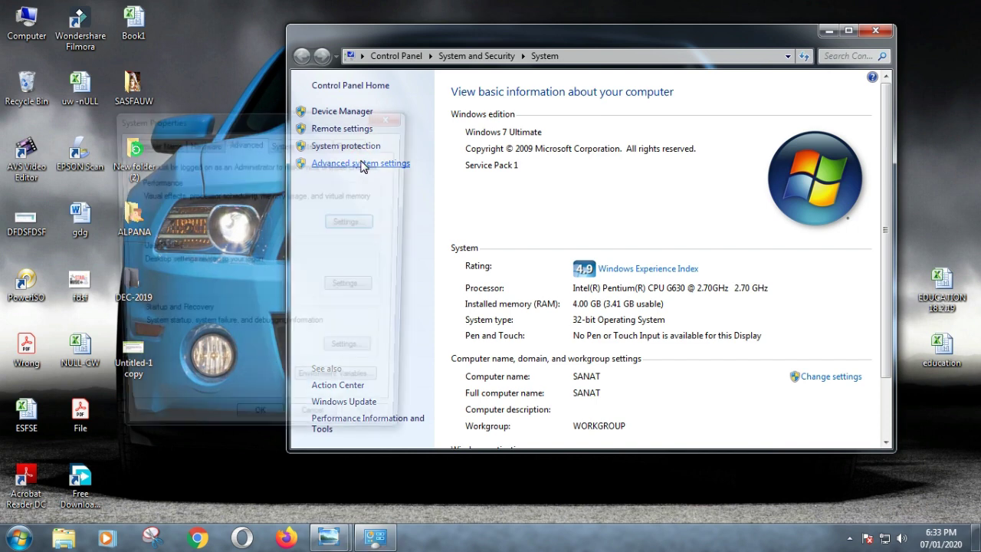
drag(276, 124, 345, 121)
click(220, 139)
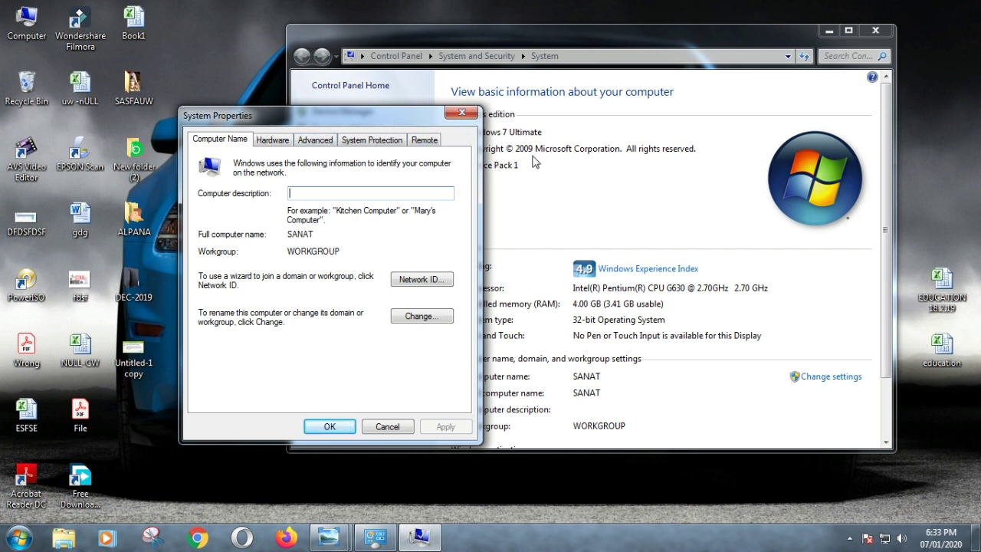
click(318, 142)
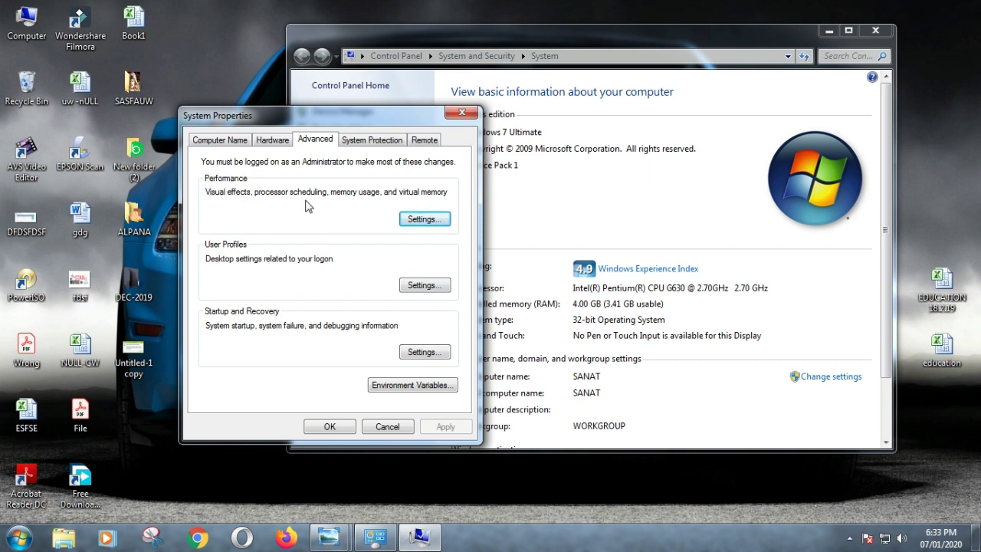
Open the Virtual Memory settings from the advanced performance options and move the dialog clear for viewing.
click(414, 221)
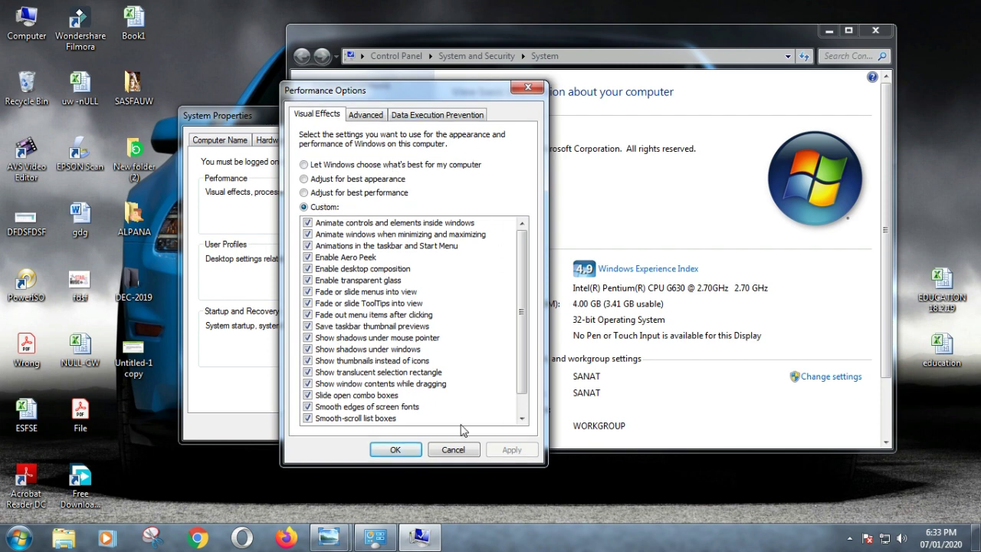
click(366, 115)
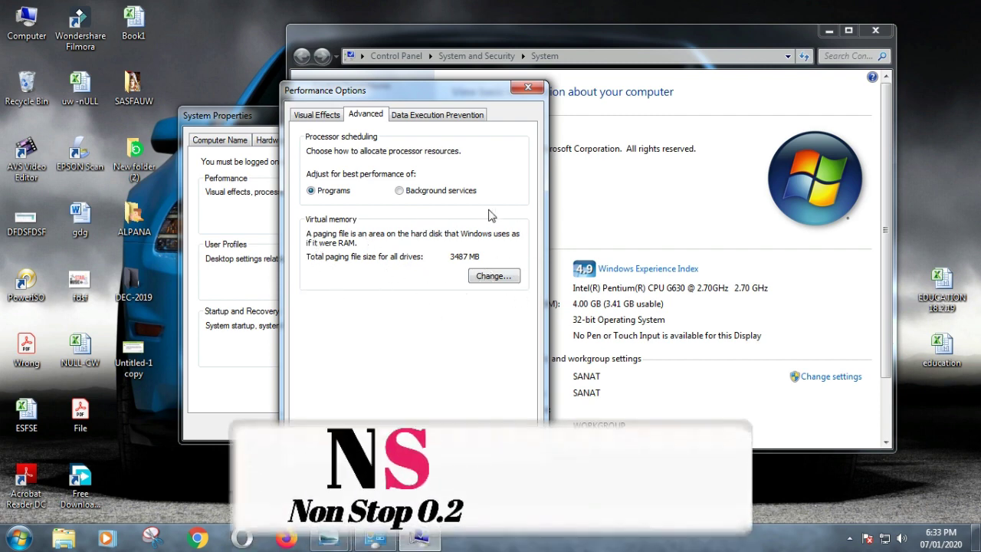
click(492, 276)
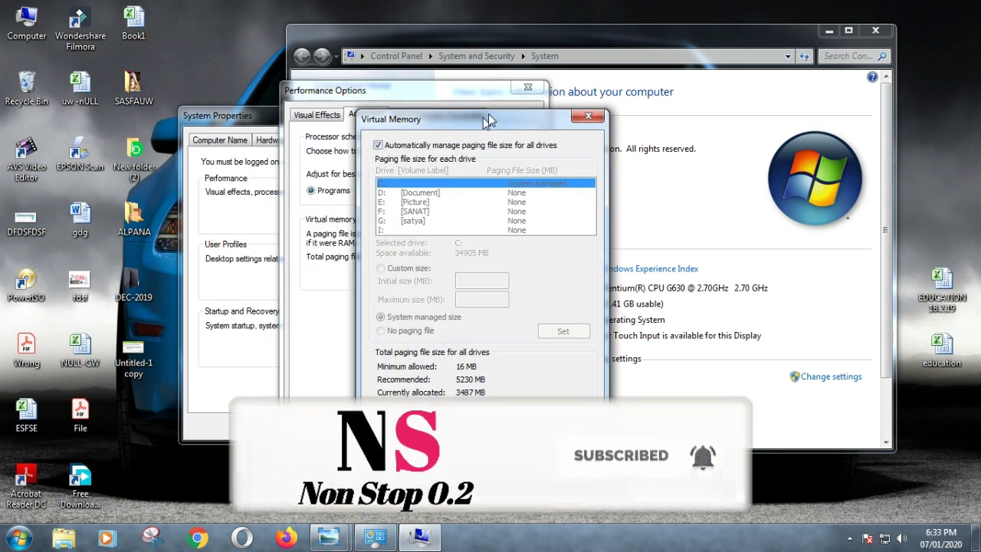
drag(487, 121, 504, 112)
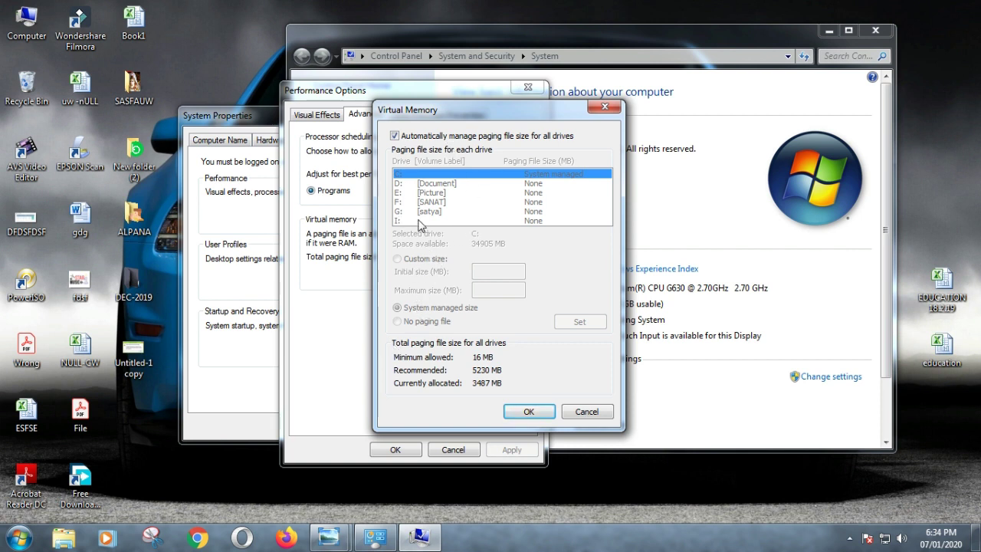
Try a custom initial paging file size of 5230 MB for drive C:, and switch back to automatic paging file management.
click(395, 136)
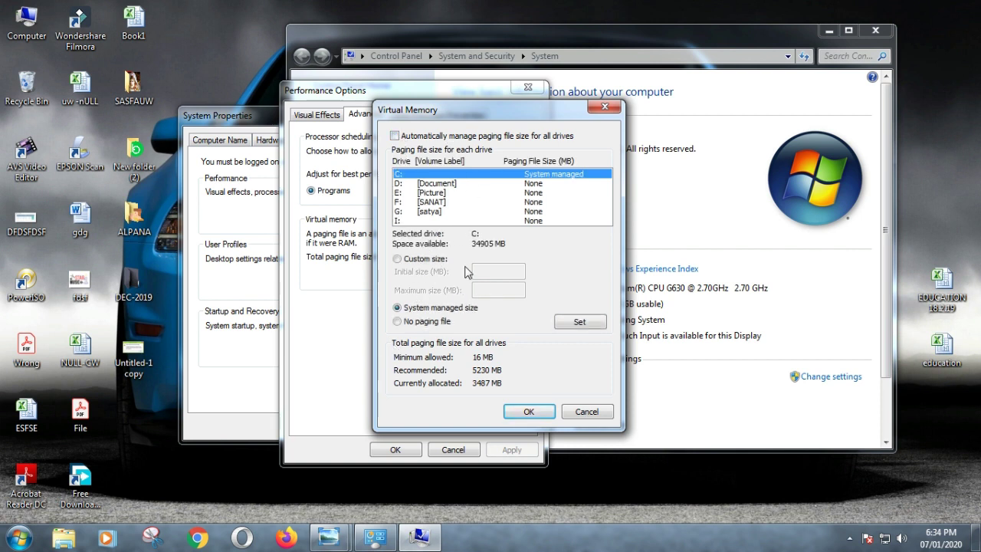
click(397, 259)
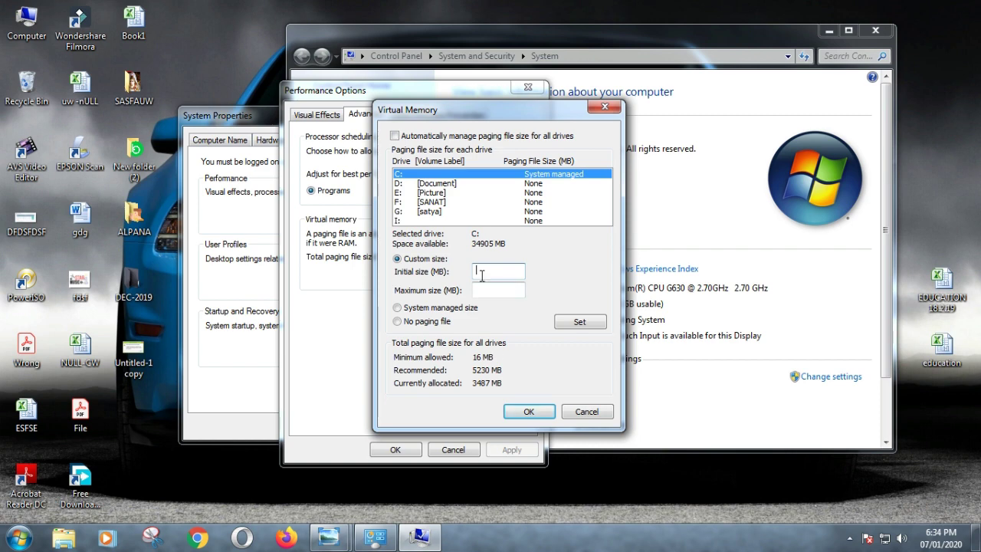
text(5230)
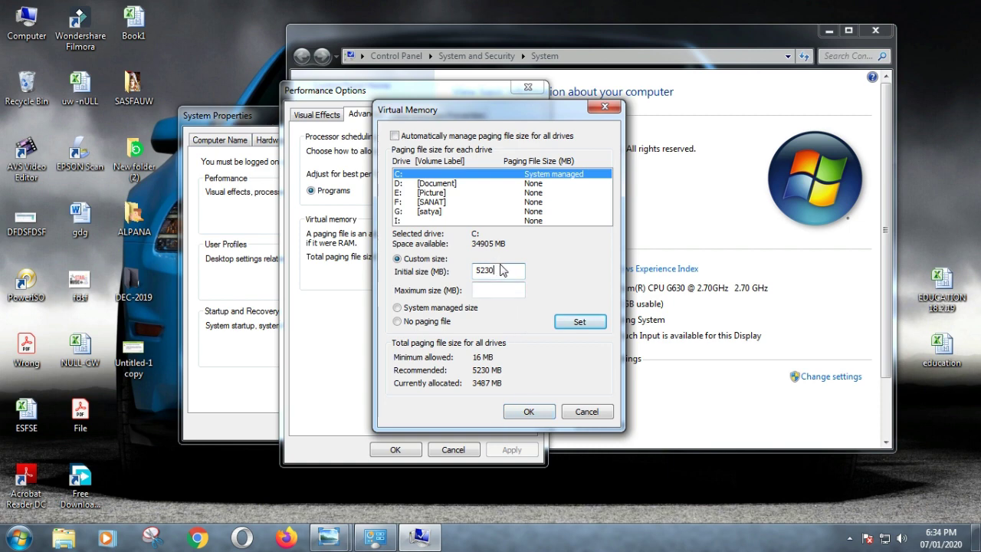
click(395, 136)
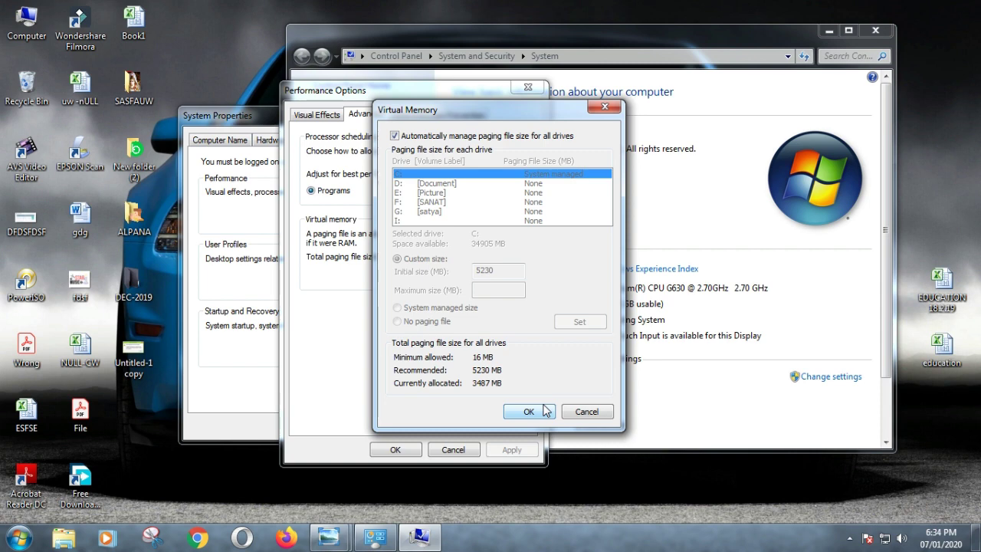
Cancel the Virtual Memory, Performance Options and System Properties dialogs and close the System window.
click(580, 413)
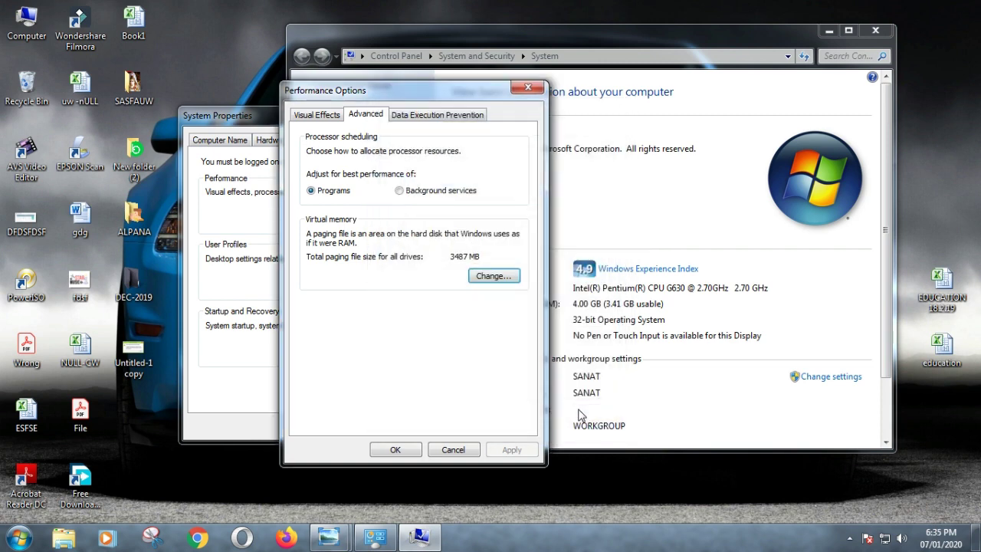
click(452, 451)
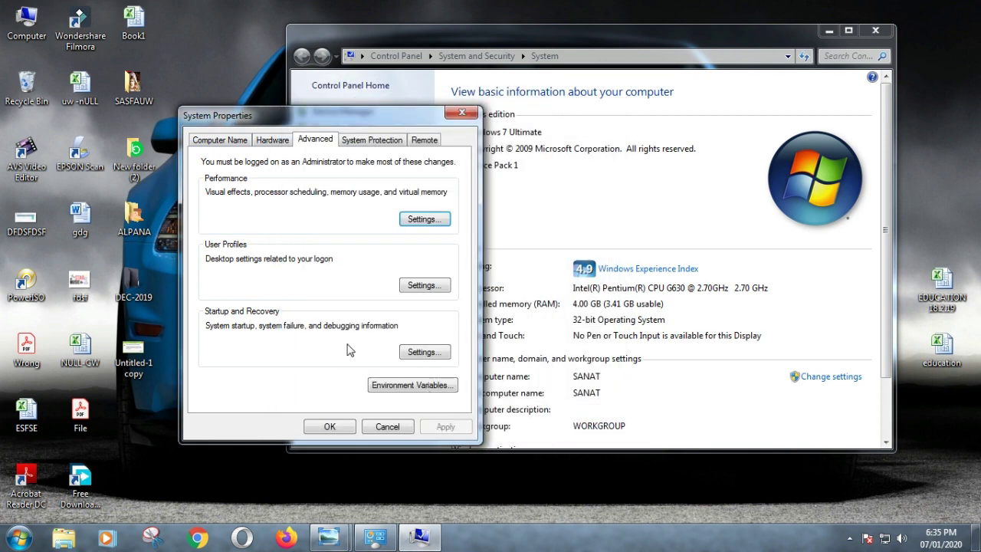
click(386, 427)
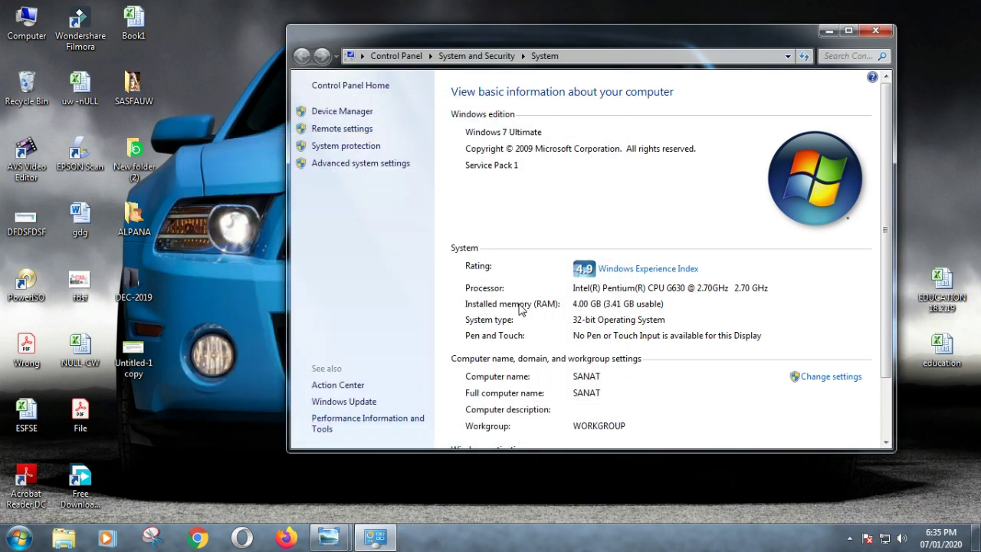
click(874, 31)
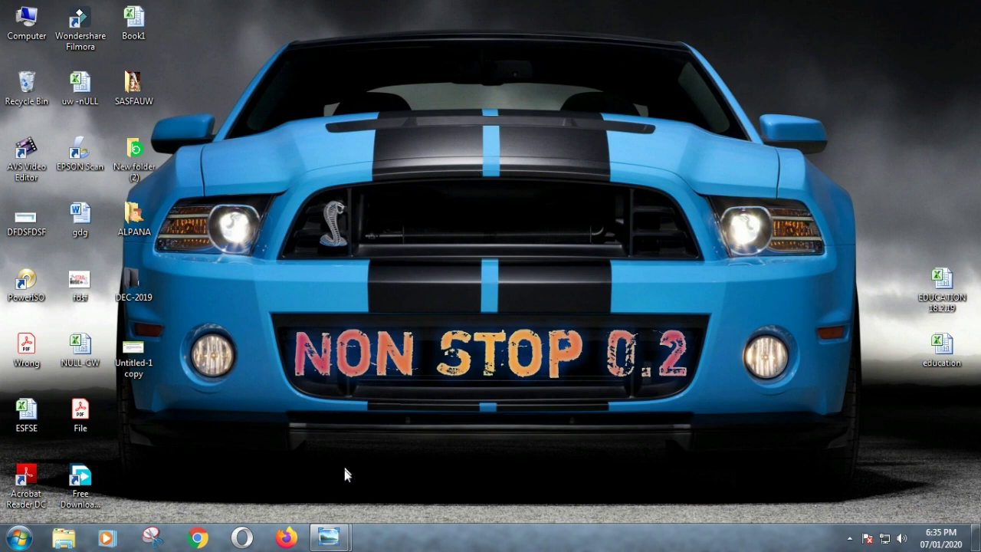
Bring back the minimized "Untitled-1 copy" image to view the low-memory warning and minimize it again.
mouse_move(330, 538)
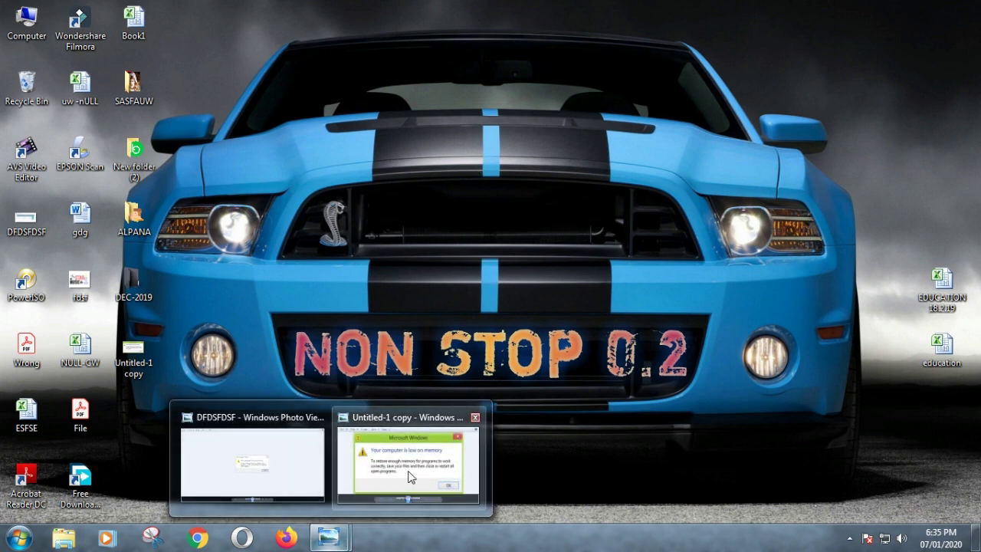
click(408, 477)
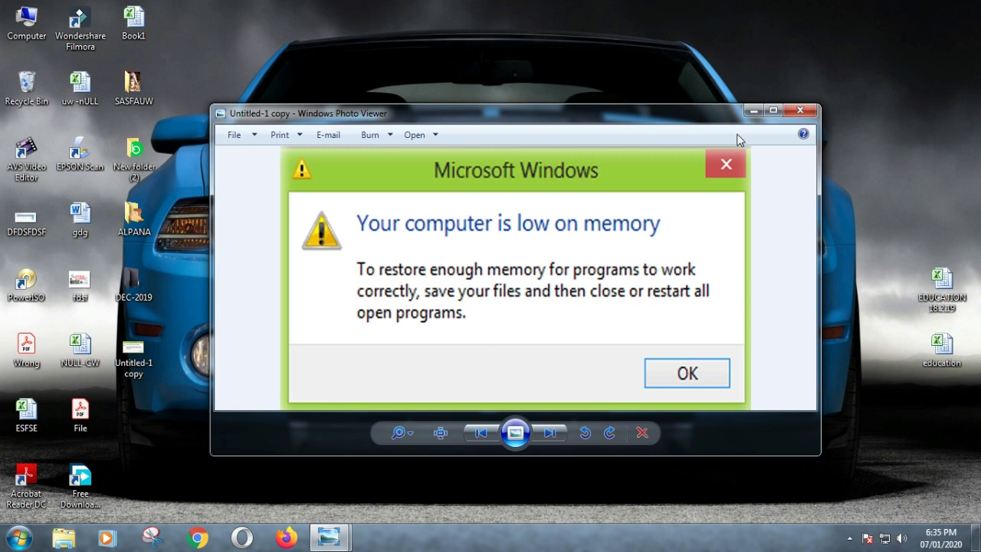
click(754, 111)
right_click(578, 122)
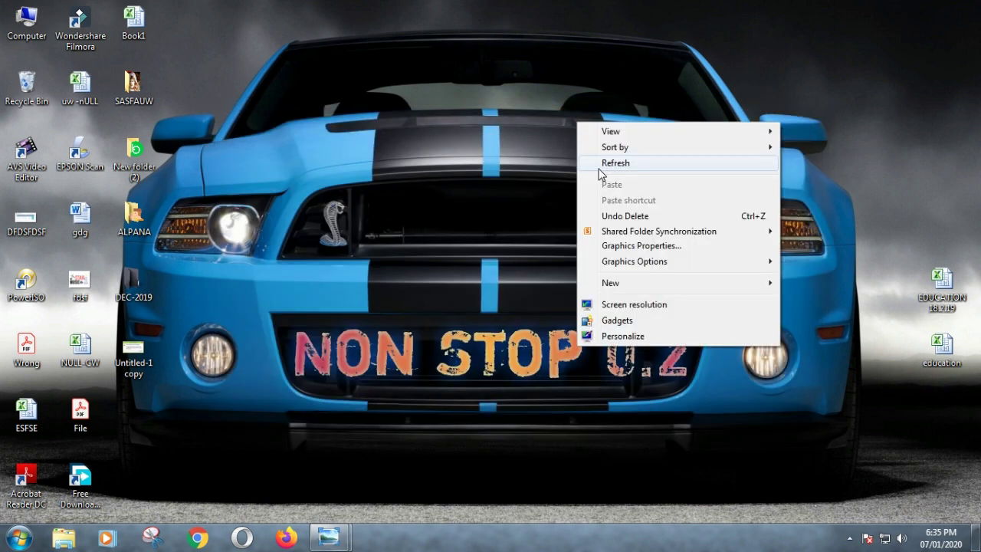
click(598, 169)
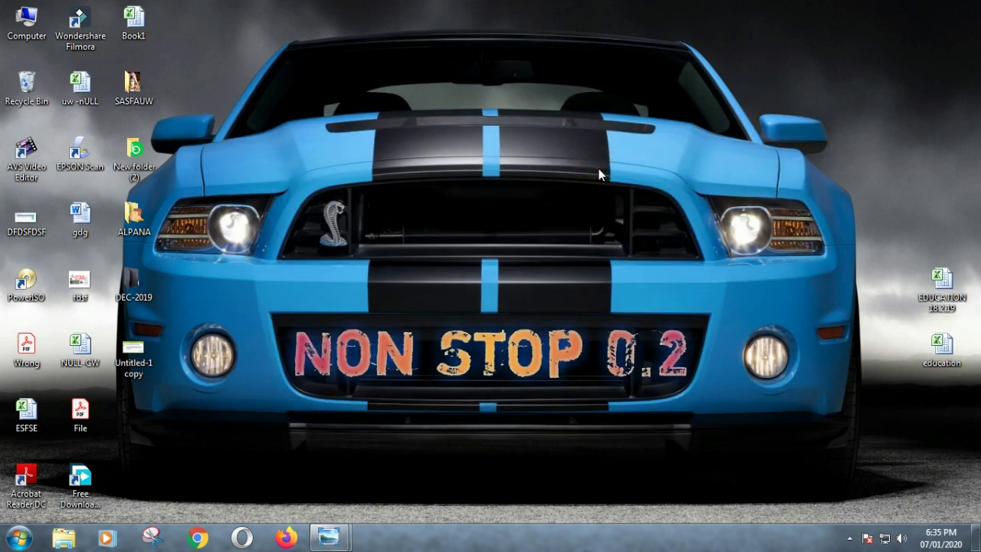